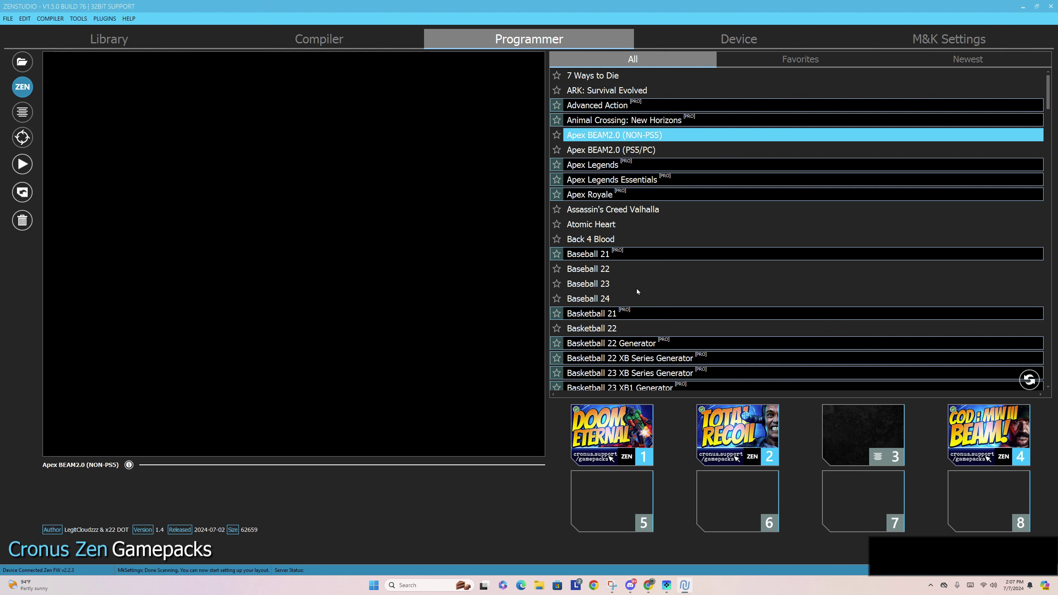
Find the Doom Eternal gamepack in the full gamepack list and assign it to slot 5
{"action": "scroll", "coordinate": [669, 273], "scroll_direction": "down", "scroll_amount": 2}
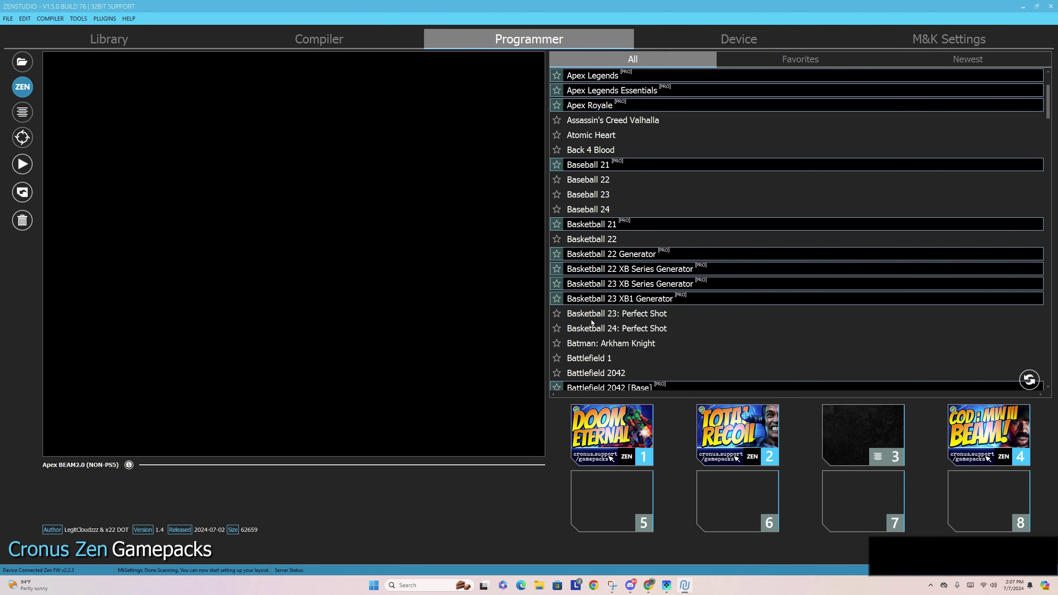
{"action": "left_click", "coordinate": [583, 316]}
{"action": "left_click", "coordinate": [585, 329]}
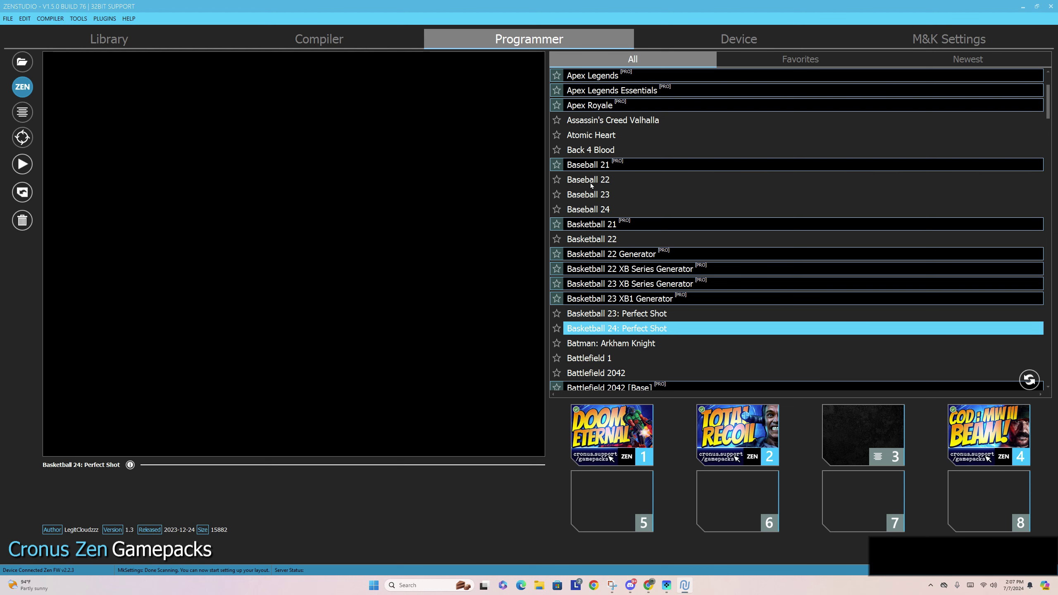
{"action": "scroll", "coordinate": [633, 199], "scroll_direction": "down", "scroll_amount": 5}
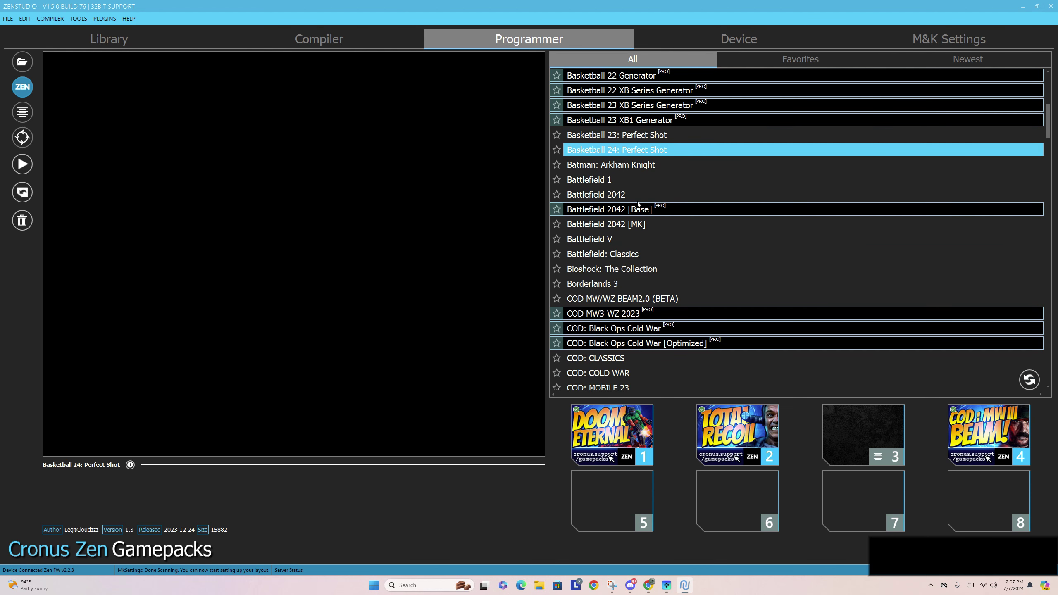
{"action": "scroll", "coordinate": [614, 258], "scroll_direction": "down", "scroll_amount": 3}
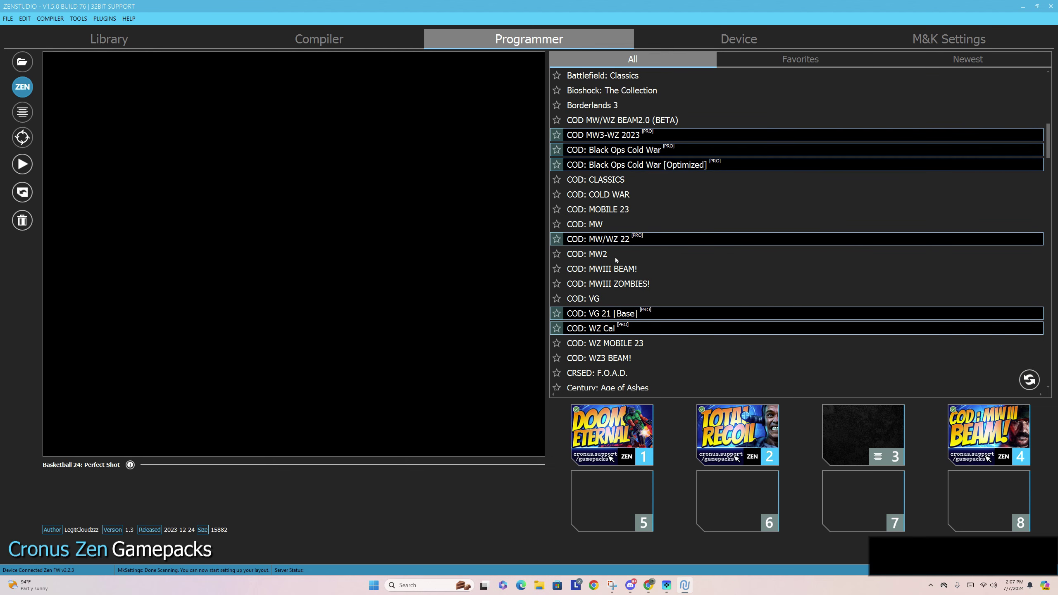
{"action": "scroll", "coordinate": [615, 258], "scroll_direction": "down", "scroll_amount": 3}
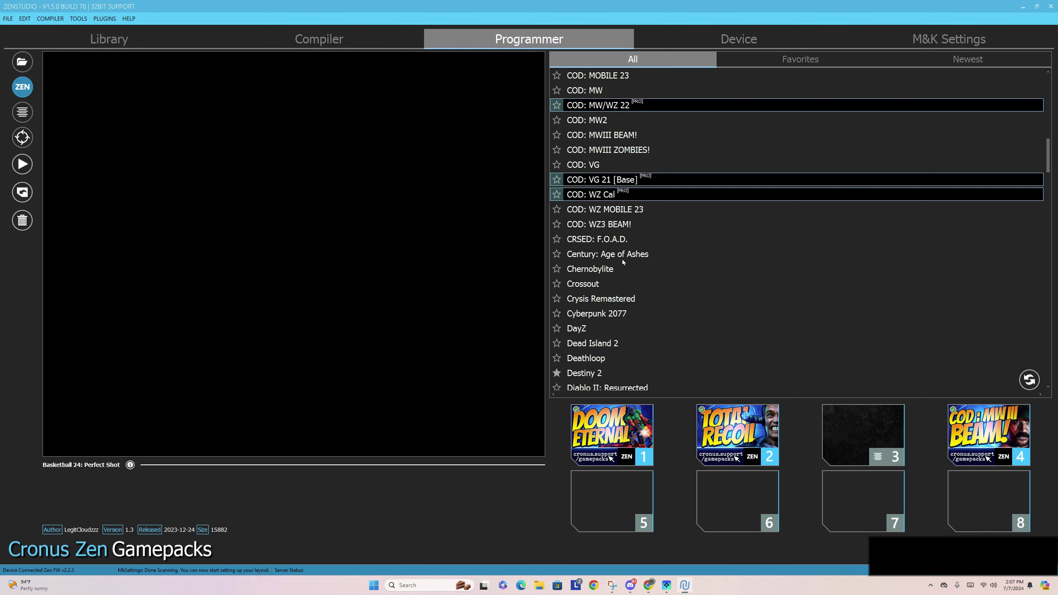
{"action": "scroll", "coordinate": [623, 262], "scroll_direction": "down", "scroll_amount": 1}
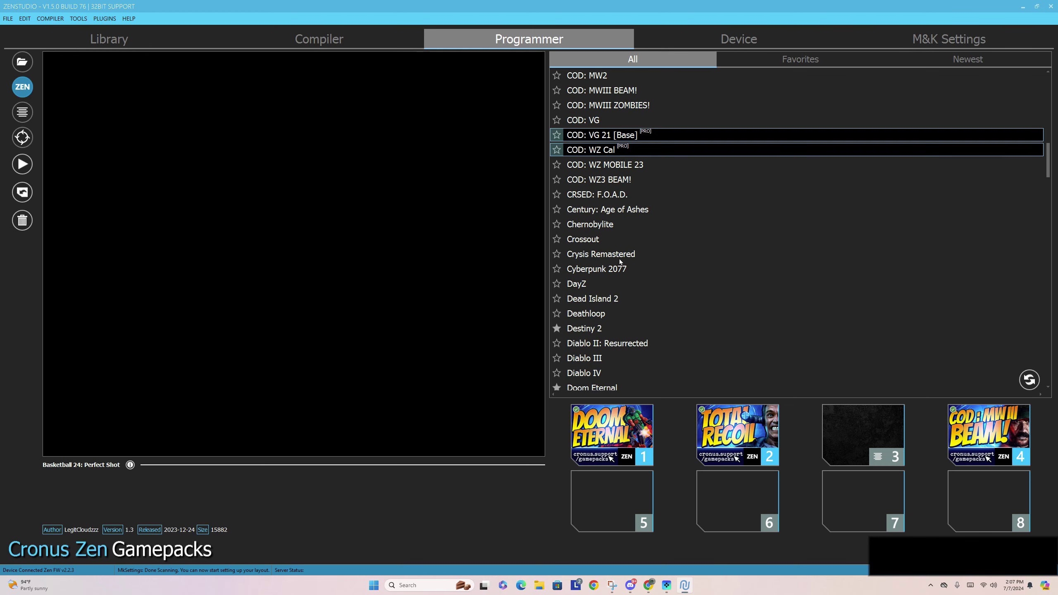
{"action": "left_click", "coordinate": [582, 332]}
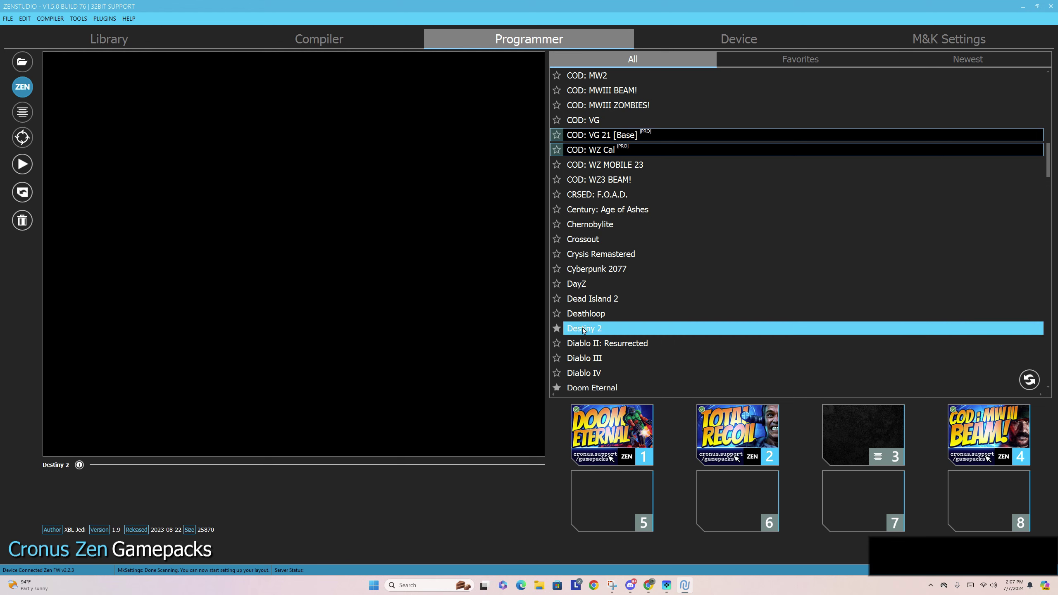
{"action": "left_click", "coordinate": [599, 315]}
{"action": "scroll", "coordinate": [600, 334], "scroll_direction": "down", "scroll_amount": 1}
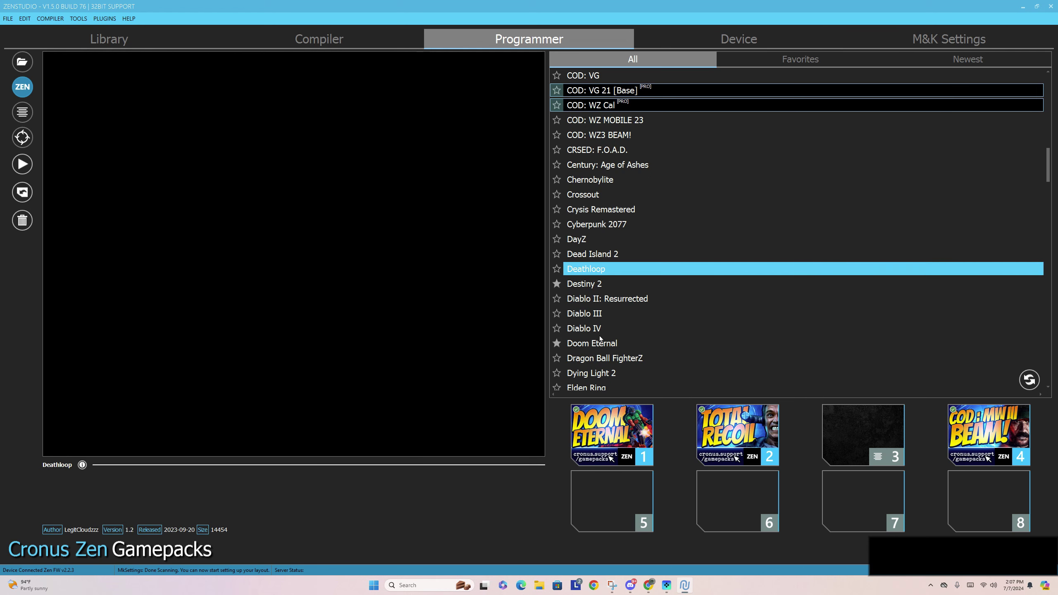
{"action": "left_click", "coordinate": [605, 343]}
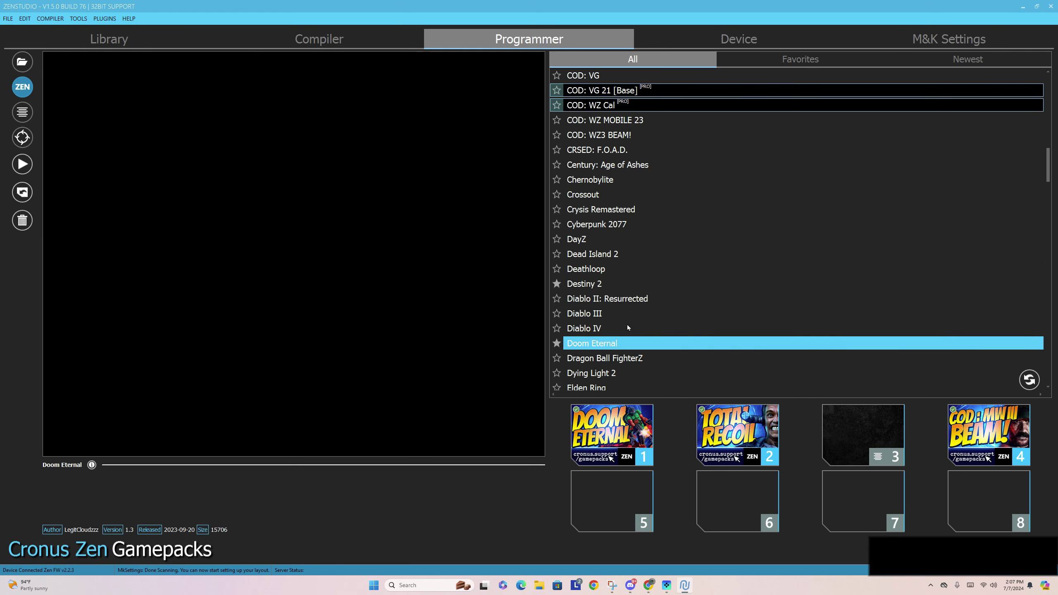
{"action": "left_click_drag", "start_coordinate": [604, 343], "coordinate": [612, 500]}
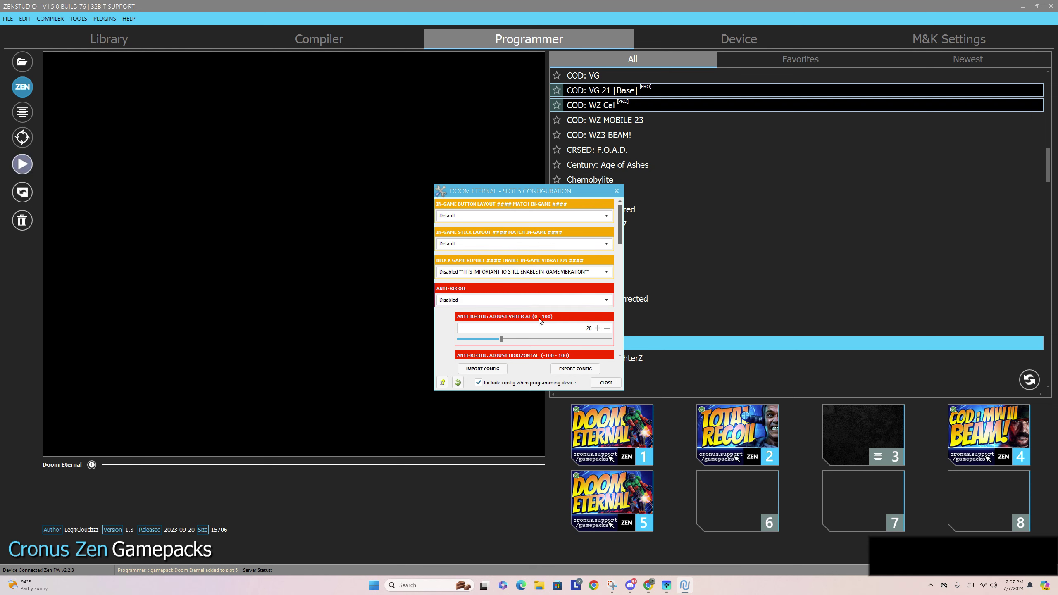
Look through the Doom Eternal slot 5 configuration, covering the layout, anti-recoil, aim assist, ADS fine tuning and fire mod options
{"action": "scroll", "coordinate": [498, 316], "scroll_direction": "down", "scroll_amount": 5}
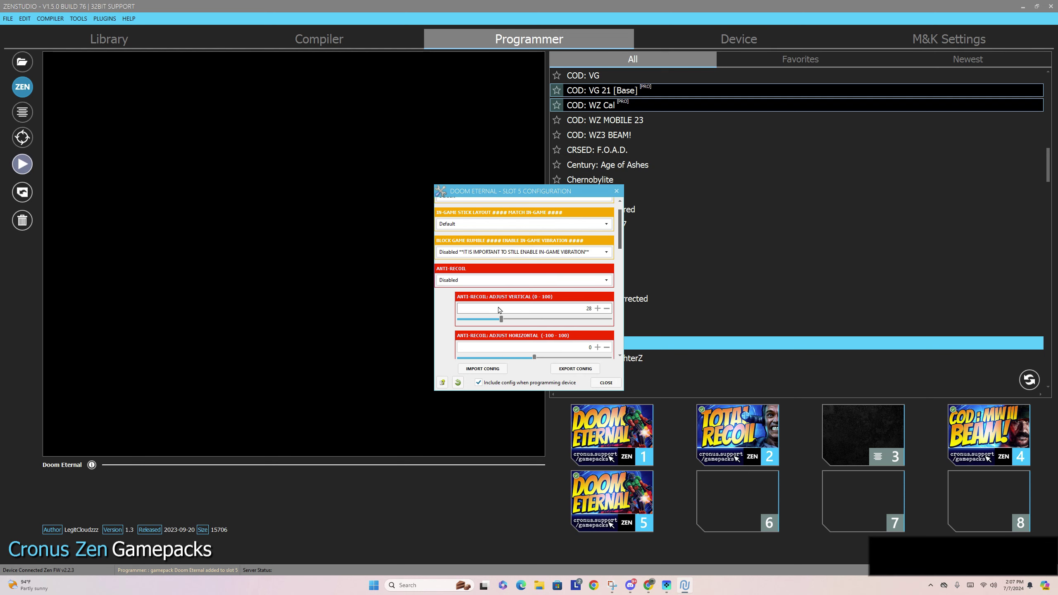
{"action": "scroll", "coordinate": [506, 304], "scroll_direction": "down", "scroll_amount": 6}
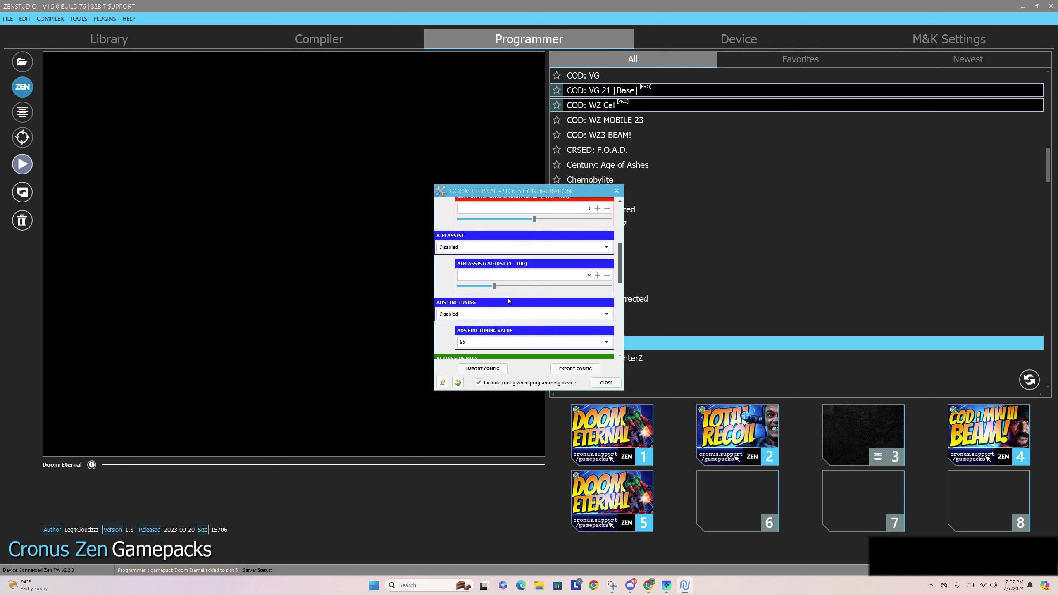
{"action": "scroll", "coordinate": [508, 301], "scroll_direction": "down", "scroll_amount": 1}
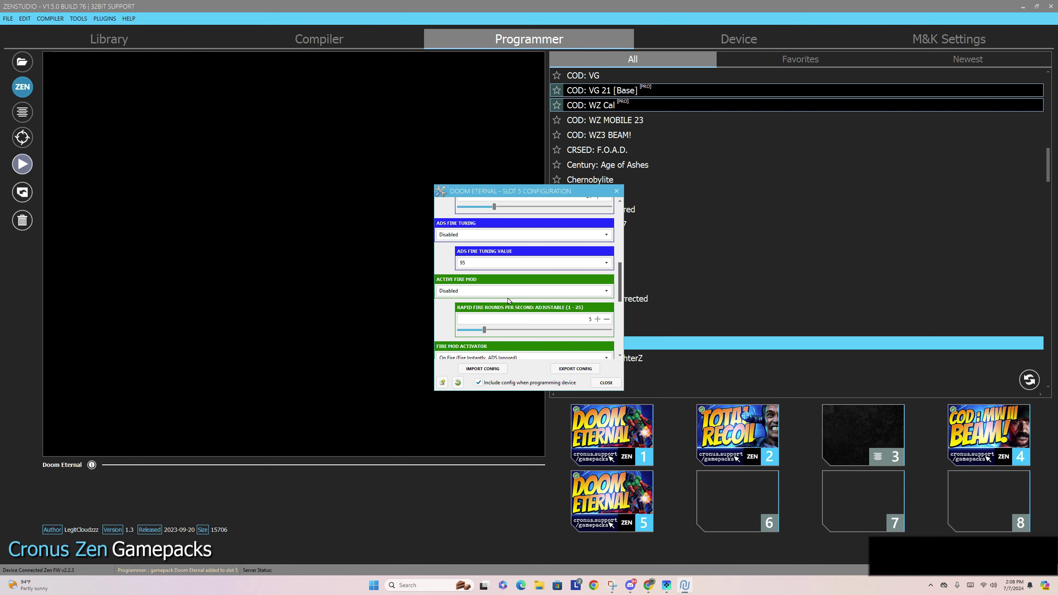
{"action": "mouse_move", "coordinate": [511, 298]}
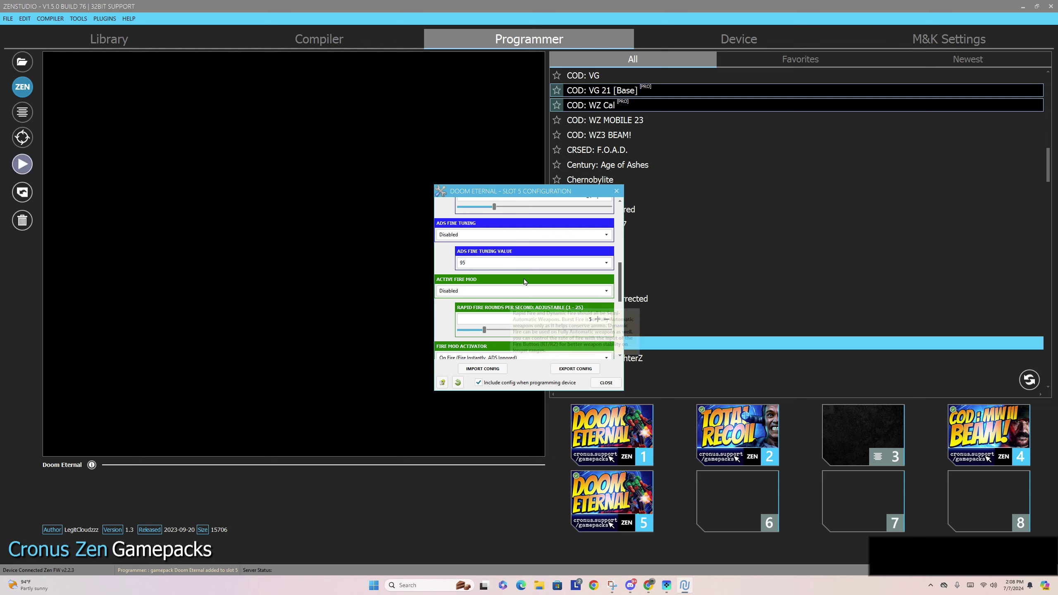
{"action": "scroll", "coordinate": [499, 287], "scroll_direction": "up", "scroll_amount": 7}
{"action": "scroll", "coordinate": [499, 287], "scroll_direction": "up", "scroll_amount": 1}
{"action": "scroll", "coordinate": [491, 295], "scroll_direction": "up", "scroll_amount": 1}
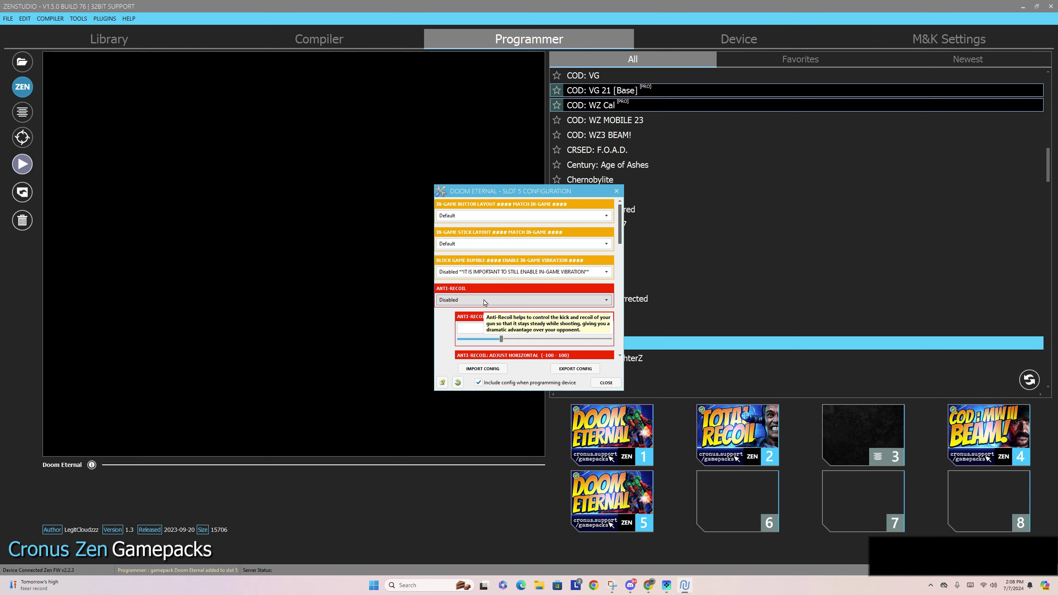
Try Inverted-Y Anti-Recoil with a vertical adjustment of 48, and switch Anti-Recoil to Enabled
{"action": "scroll", "coordinate": [482, 304], "scroll_direction": "down", "scroll_amount": 1}
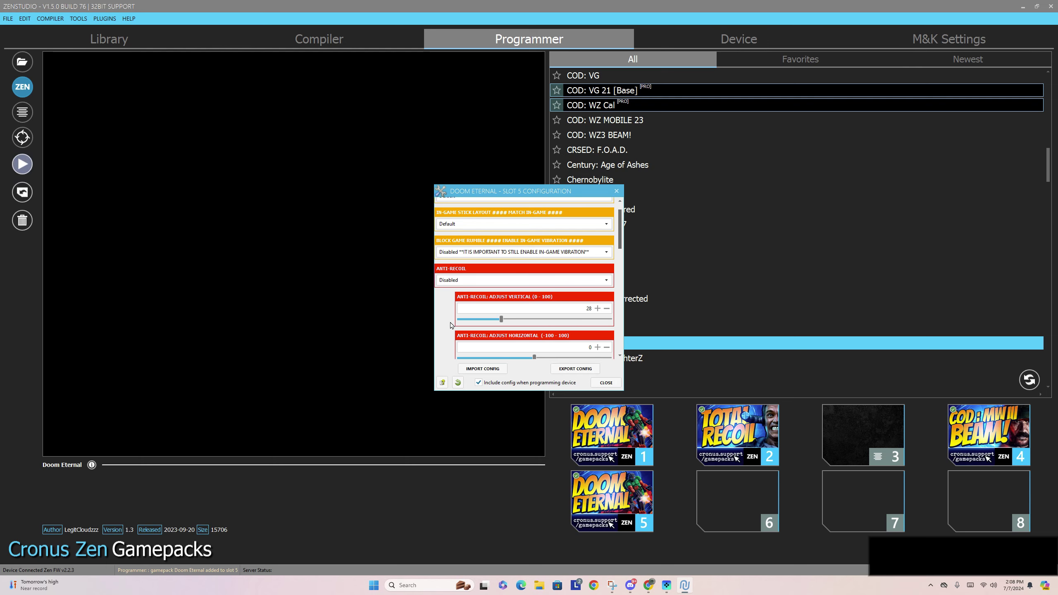
{"action": "left_click", "coordinate": [498, 285]}
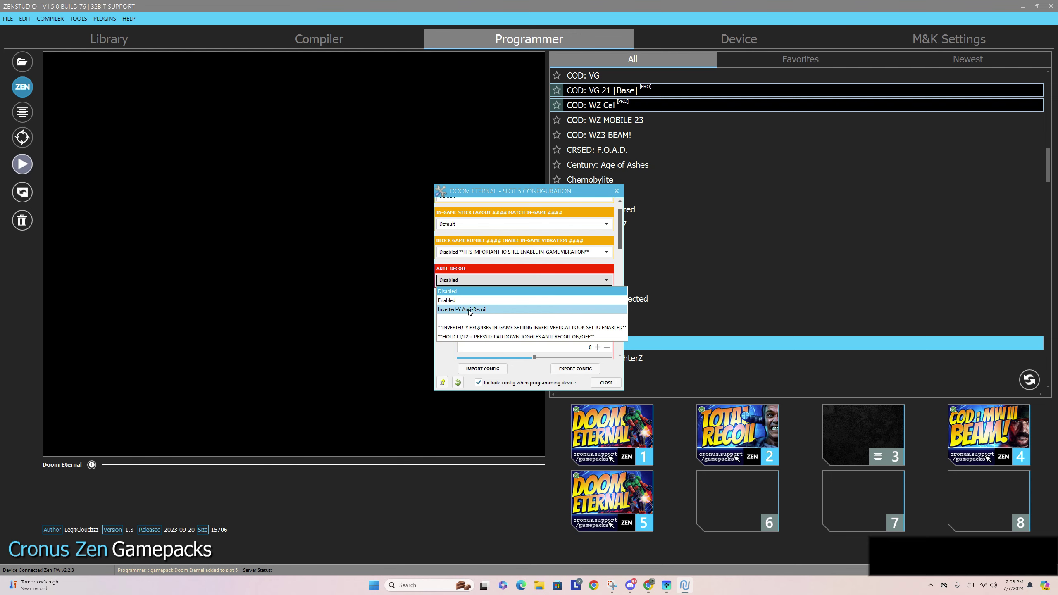
{"action": "left_click", "coordinate": [469, 311]}
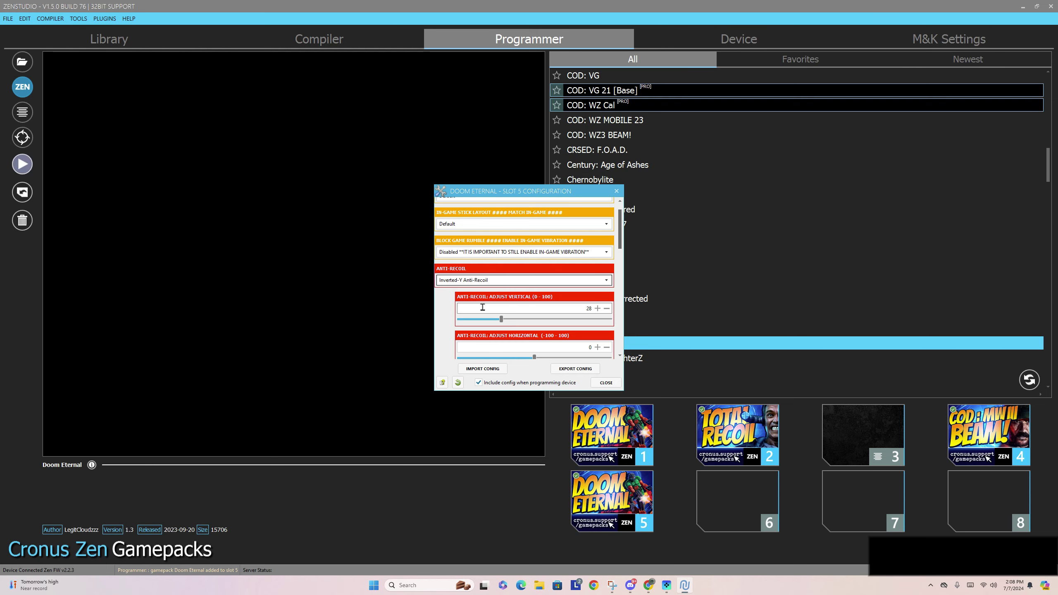
{"action": "mouse_move", "coordinate": [514, 320]}
{"action": "left_mouse_down"}
{"action": "mouse_move", "coordinate": [504, 325]}
{"action": "mouse_move", "coordinate": [532, 321]}
{"action": "left_mouse_up"}
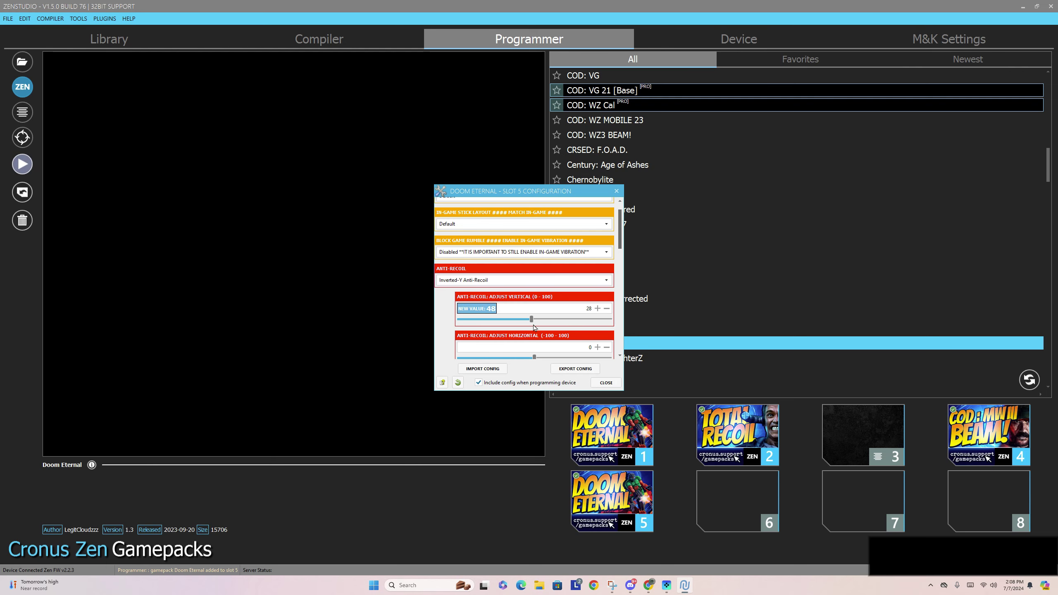
{"action": "left_click", "coordinate": [512, 280]}
{"action": "left_click", "coordinate": [454, 301]}
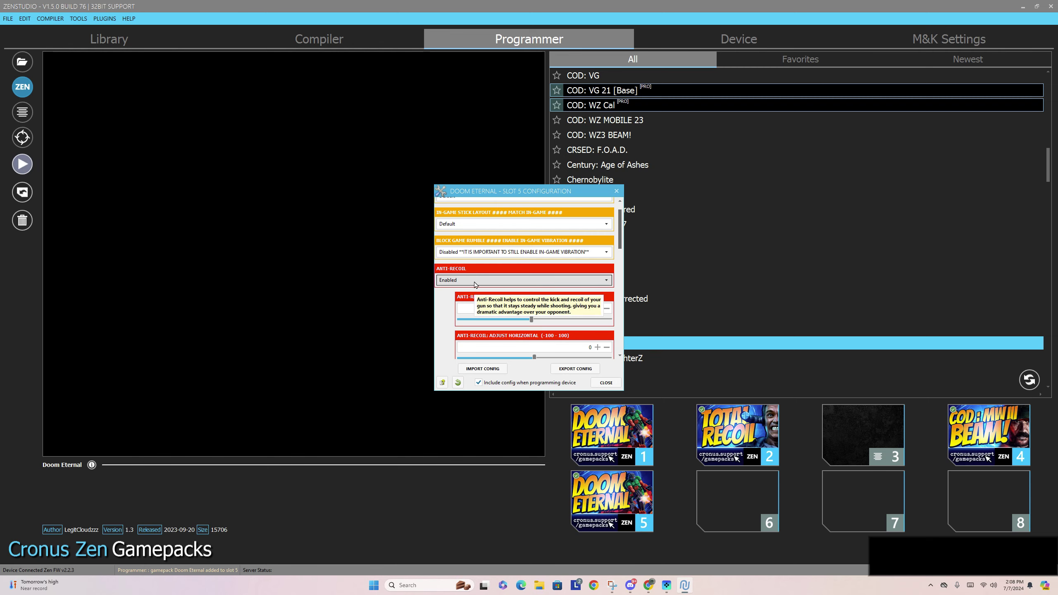
Set Anti-Recoil to Inverted-Y Anti-Recoil for Doom Eternal, with a vertical adjustment of 44
{"action": "left_click", "coordinate": [474, 283]}
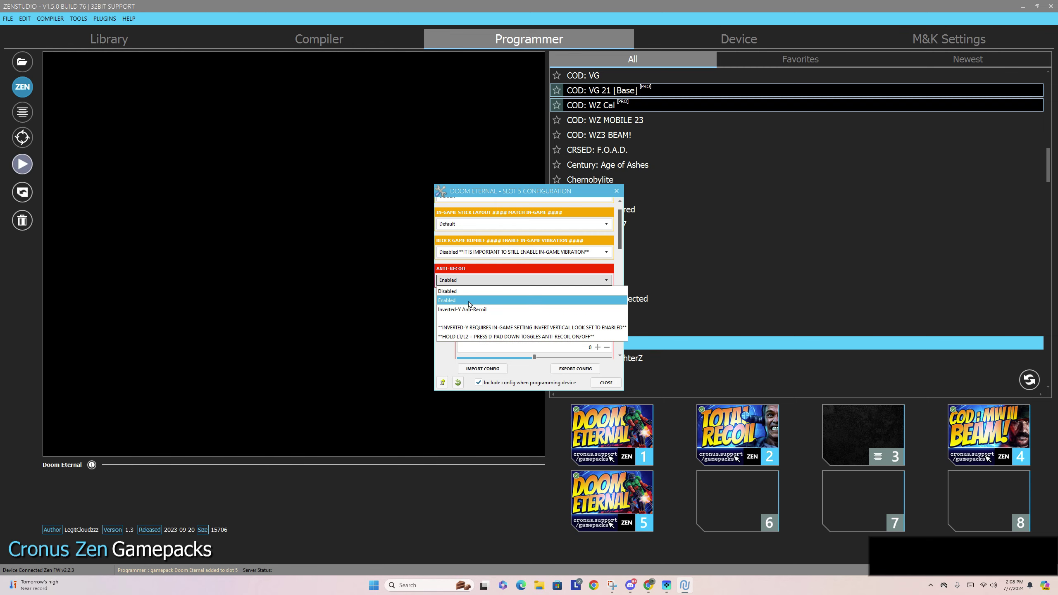
{"action": "left_click", "coordinate": [477, 315]}
{"action": "mouse_move", "coordinate": [532, 319]}
{"action": "left_mouse_down"}
{"action": "mouse_move", "coordinate": [515, 321]}
{"action": "mouse_move", "coordinate": [552, 322]}
{"action": "mouse_move", "coordinate": [534, 324]}
{"action": "left_mouse_up"}
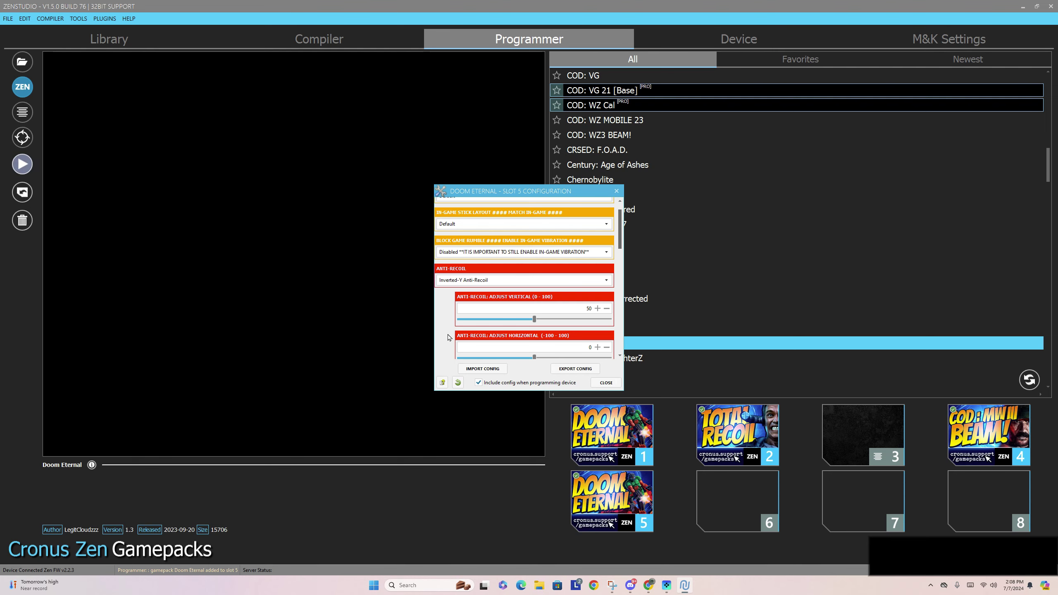
{"action": "left_click_drag", "start_coordinate": [534, 320], "coordinate": [523, 319]}
{"action": "left_click", "coordinate": [597, 308]}
{"action": "left_click", "coordinate": [597, 309]}
{"action": "left_click", "coordinate": [597, 309]}
{"action": "left_click", "coordinate": [597, 308]}
Choose an Aim Assist option for Doom Eternal and close the slot 5 configuration
{"action": "scroll", "coordinate": [485, 320], "scroll_direction": "down", "scroll_amount": 1}
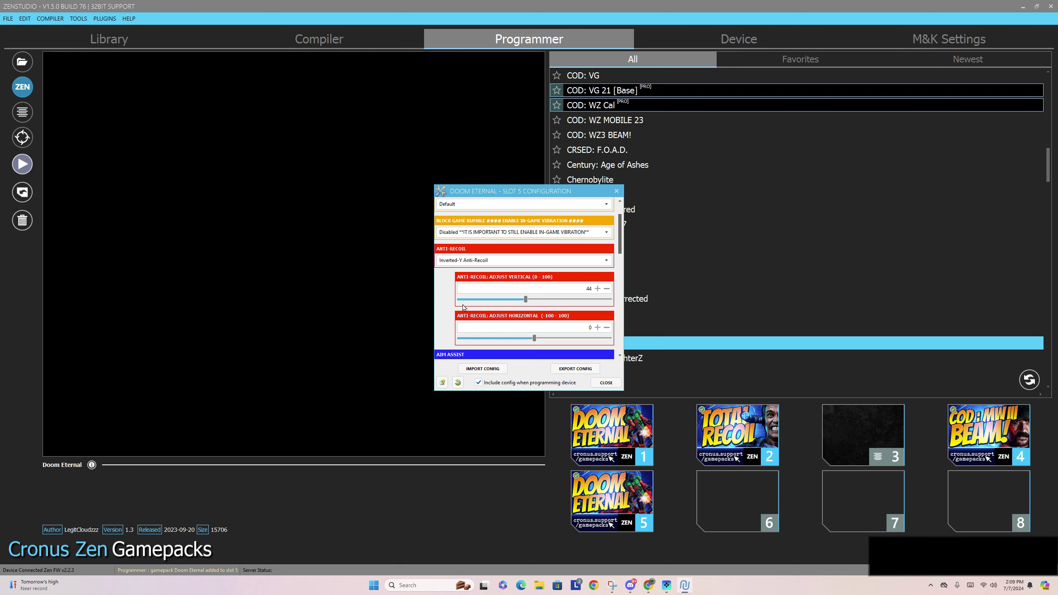
{"action": "scroll", "coordinate": [454, 308], "scroll_direction": "down", "scroll_amount": 1}
{"action": "scroll", "coordinate": [519, 320], "scroll_direction": "down", "scroll_amount": 4}
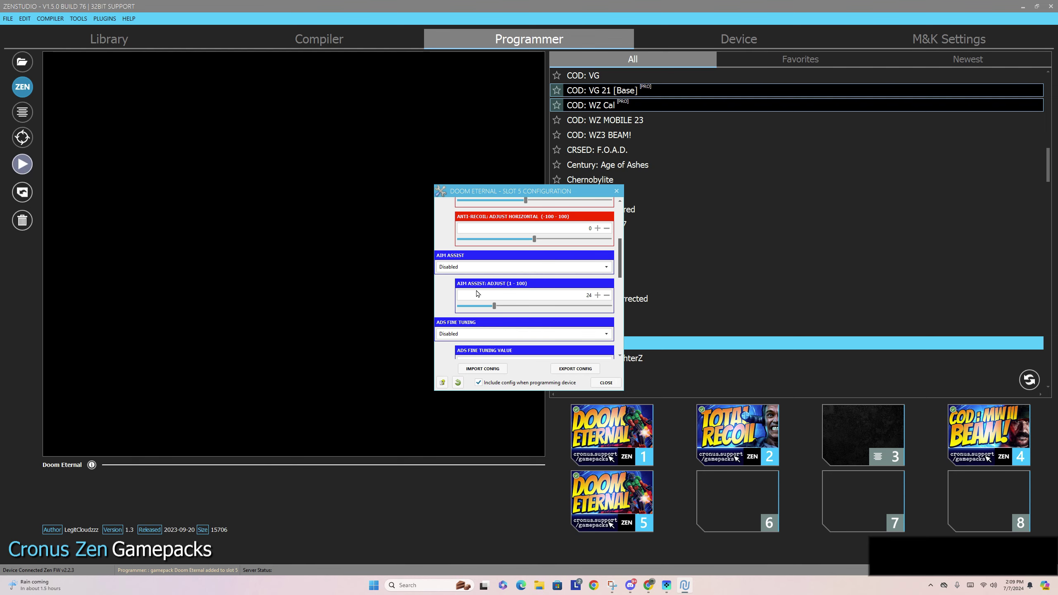
{"action": "left_click", "coordinate": [478, 266]}
{"action": "left_click", "coordinate": [458, 296]}
{"action": "left_click", "coordinate": [605, 382]}
Find the XDef pro gamepack near the end of the gamepack list and assign it to slot 6
{"action": "scroll", "coordinate": [638, 263], "scroll_direction": "up", "scroll_amount": 4}
{"action": "scroll", "coordinate": [639, 262], "scroll_direction": "down", "scroll_amount": 8}
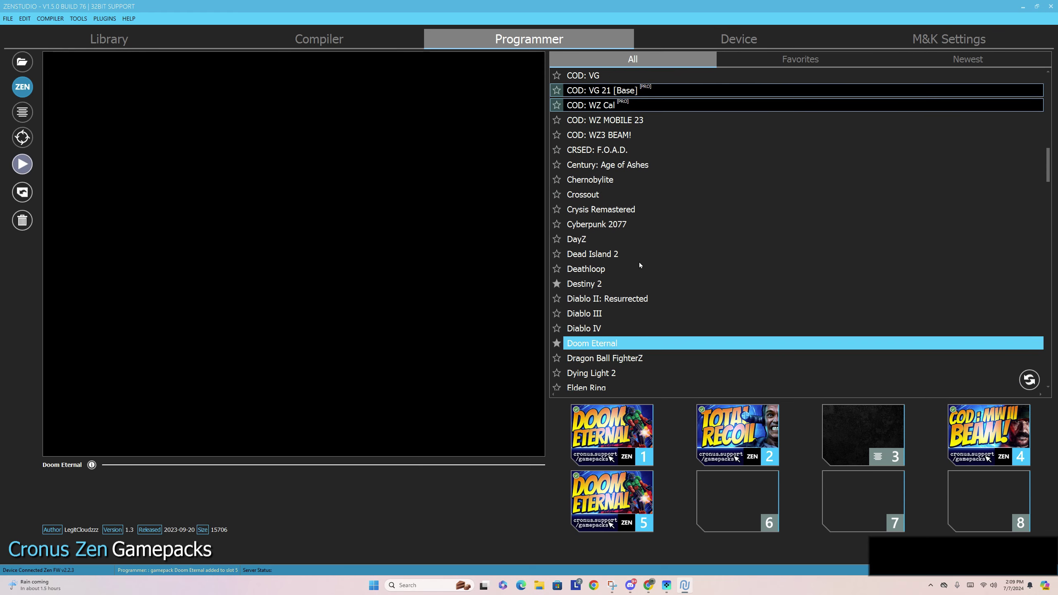
{"action": "scroll", "coordinate": [641, 265], "scroll_direction": "down", "scroll_amount": 20}
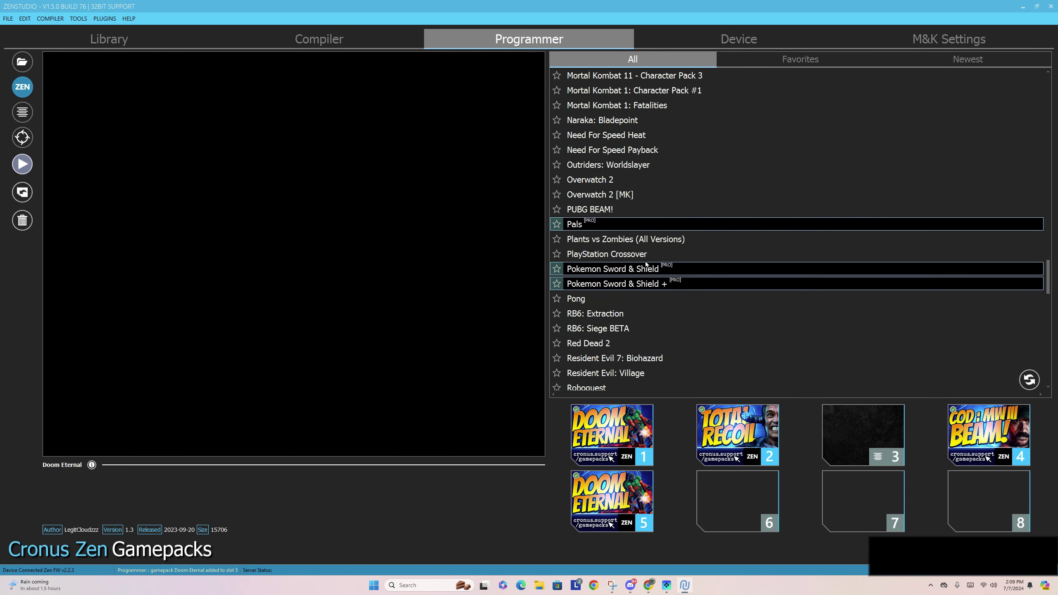
{"action": "scroll", "coordinate": [647, 261], "scroll_direction": "down", "scroll_amount": 15}
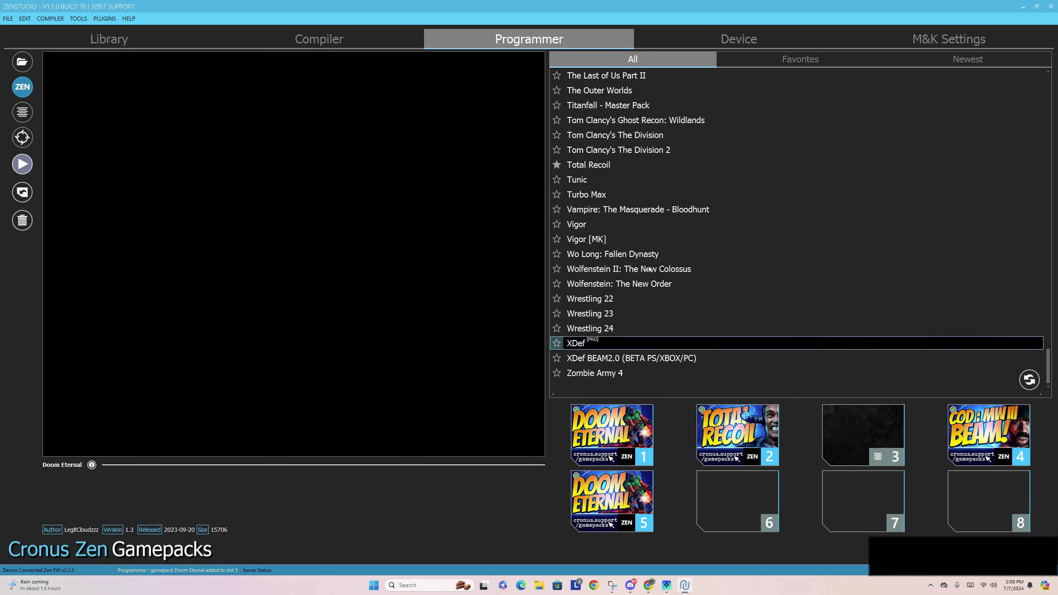
{"action": "left_click", "coordinate": [595, 344]}
{"action": "left_click", "coordinate": [596, 374]}
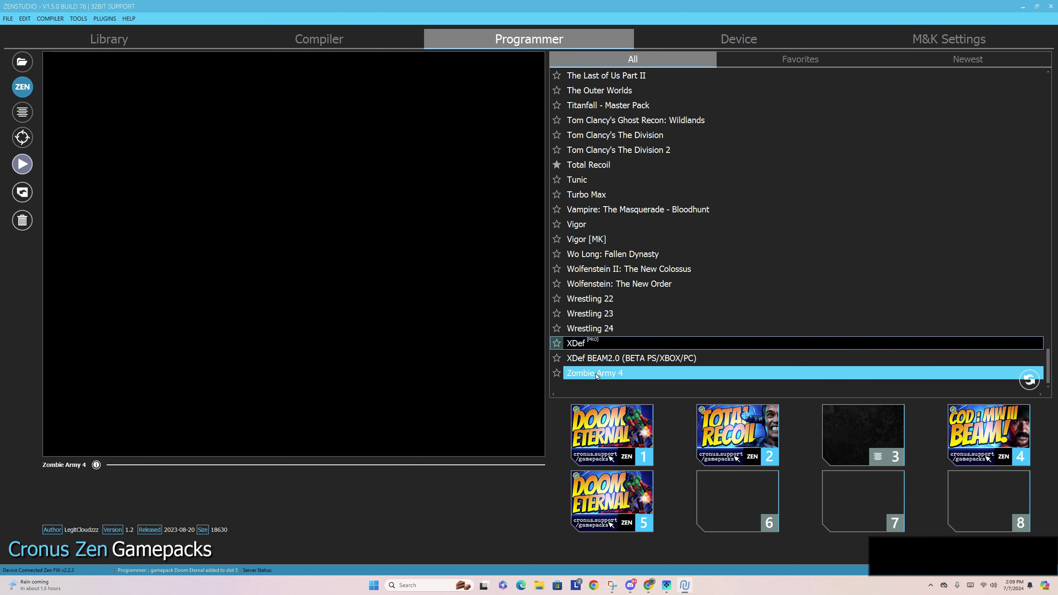
{"action": "left_click_drag", "start_coordinate": [603, 345], "coordinate": [736, 500]}
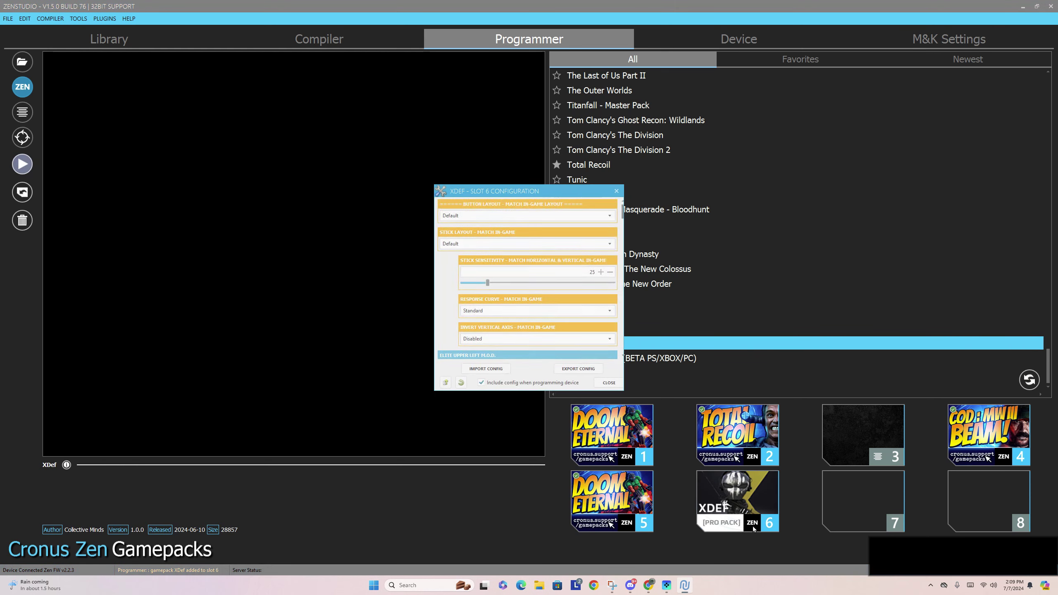
Set the stick response curve to Linear in the XDef slot 6 configuration
{"action": "scroll", "coordinate": [444, 280], "scroll_direction": "down", "scroll_amount": 2}
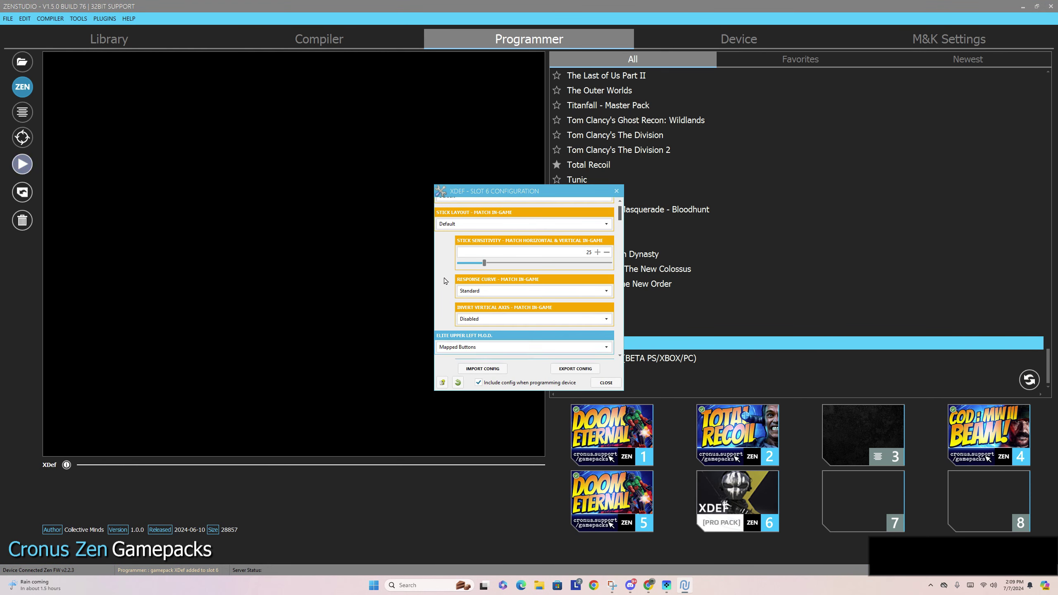
{"action": "scroll", "coordinate": [445, 281], "scroll_direction": "down", "scroll_amount": 6}
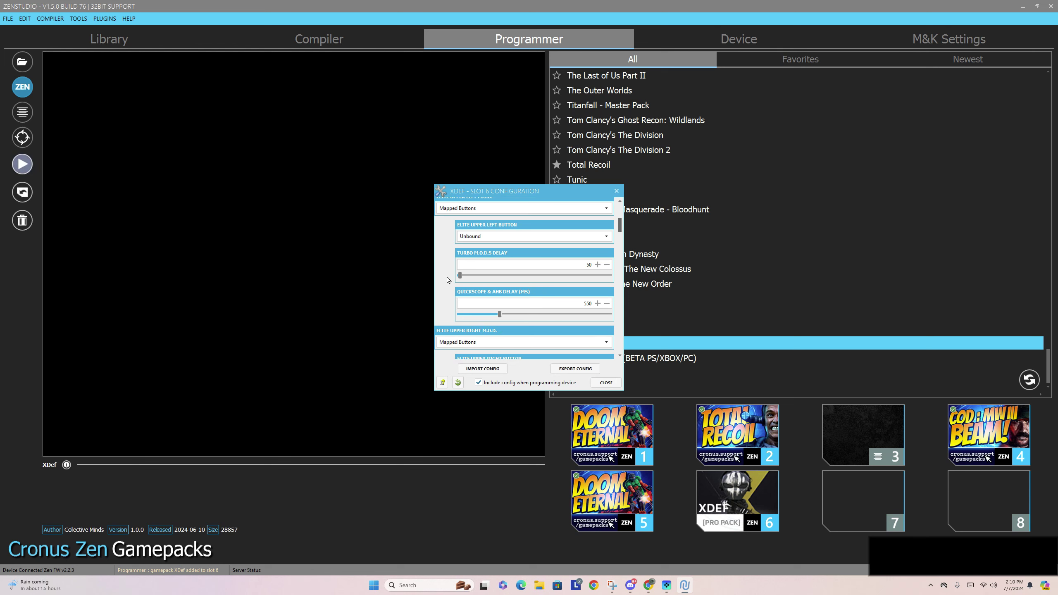
{"action": "scroll", "coordinate": [447, 280], "scroll_direction": "up", "scroll_amount": 8}
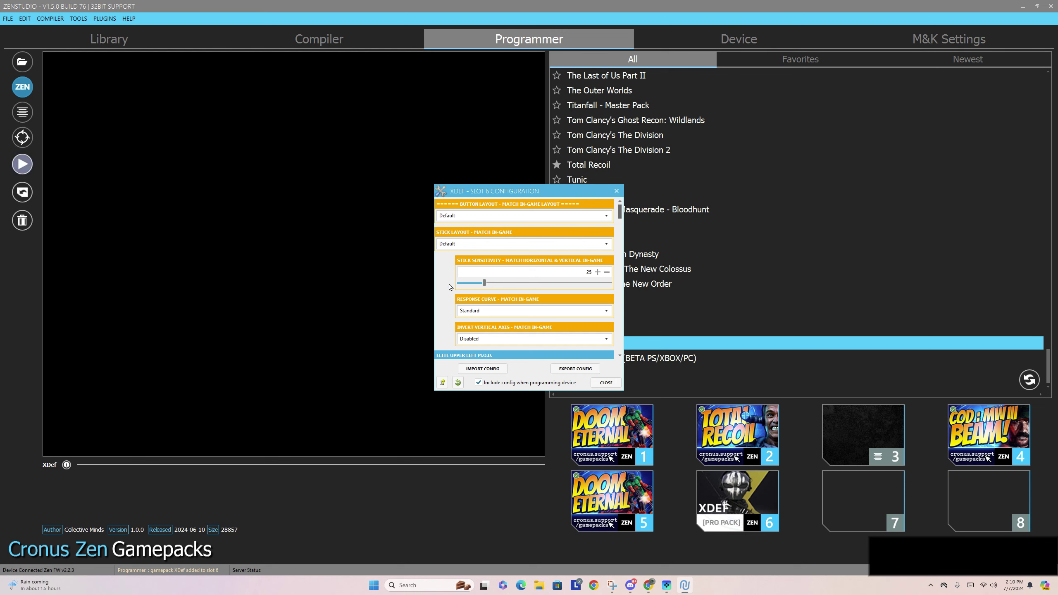
{"action": "scroll", "coordinate": [451, 286], "scroll_direction": "down", "scroll_amount": 1}
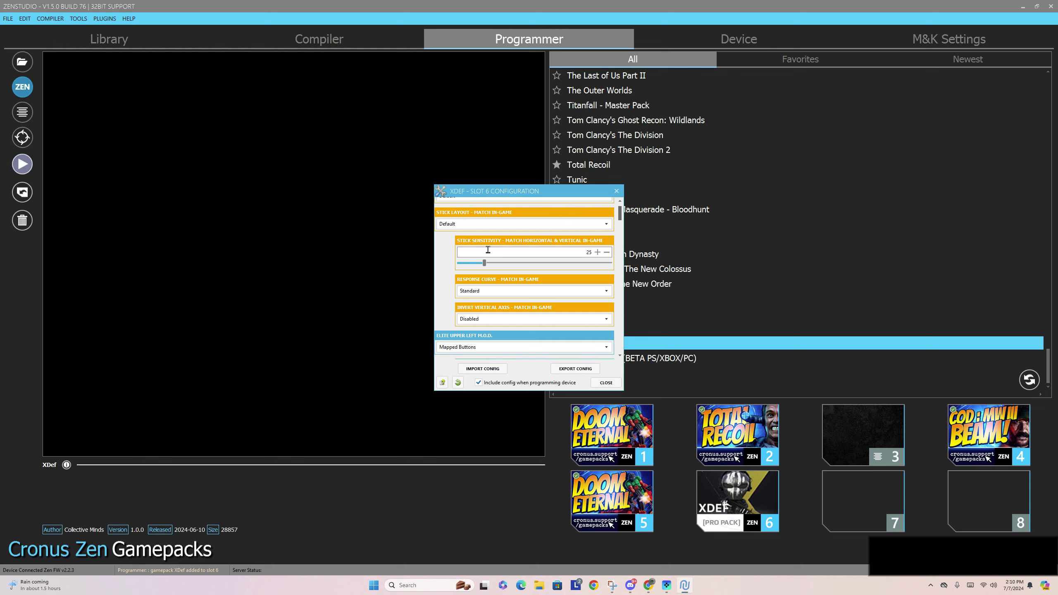
{"action": "left_click", "coordinate": [499, 290]}
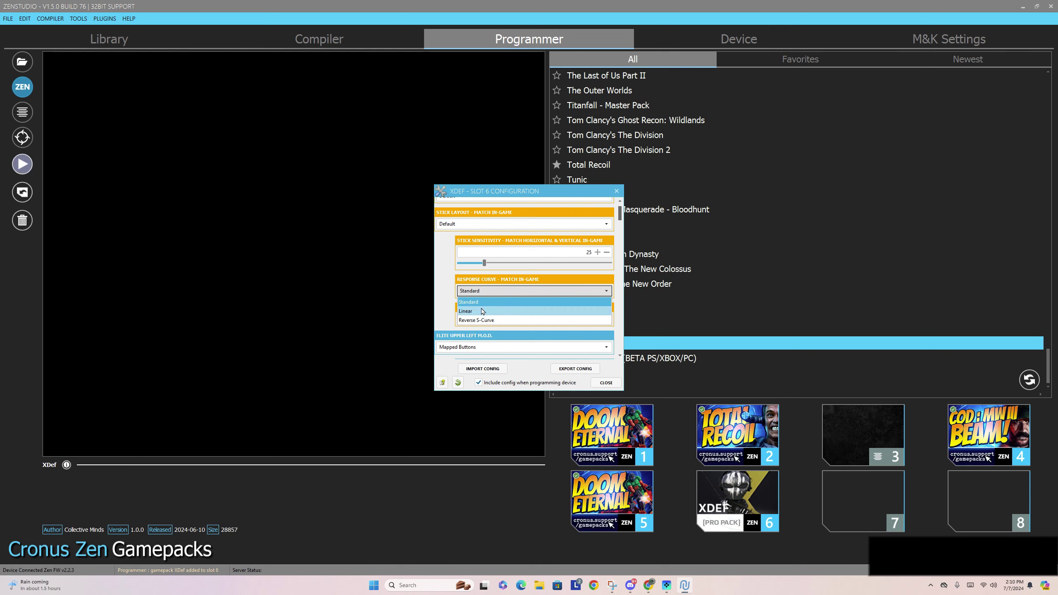
{"action": "left_click", "coordinate": [448, 295]}
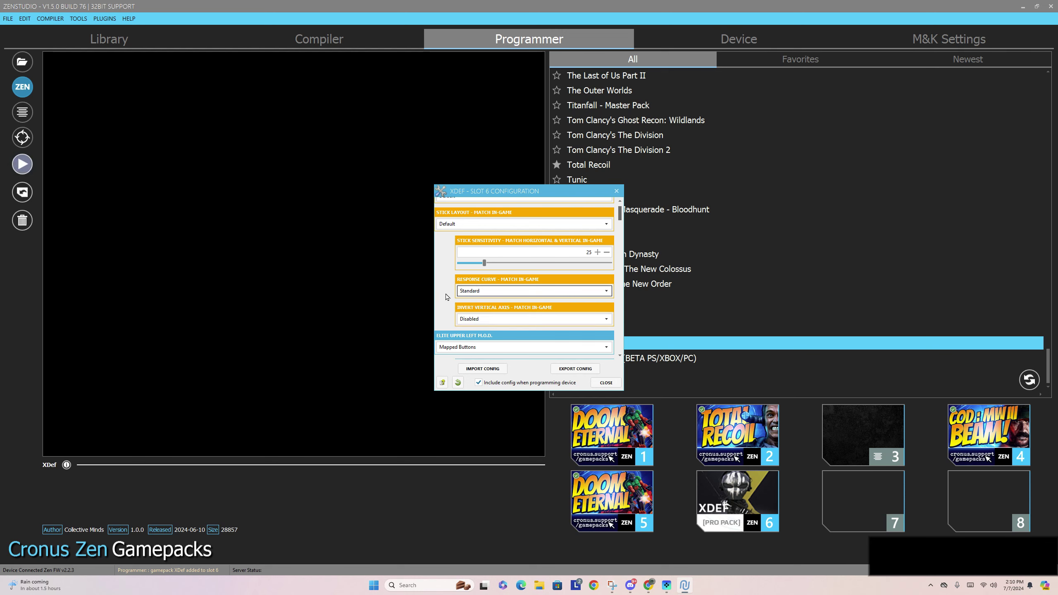
{"action": "key", "text": "Down"}
{"action": "key", "text": "Up"}
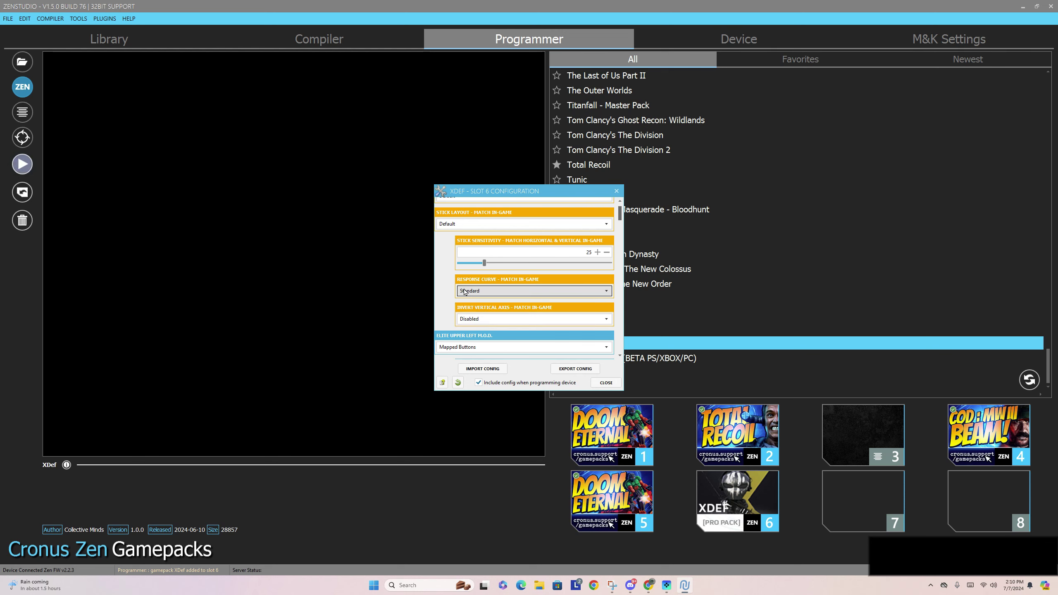
{"action": "left_click", "coordinate": [491, 293]}
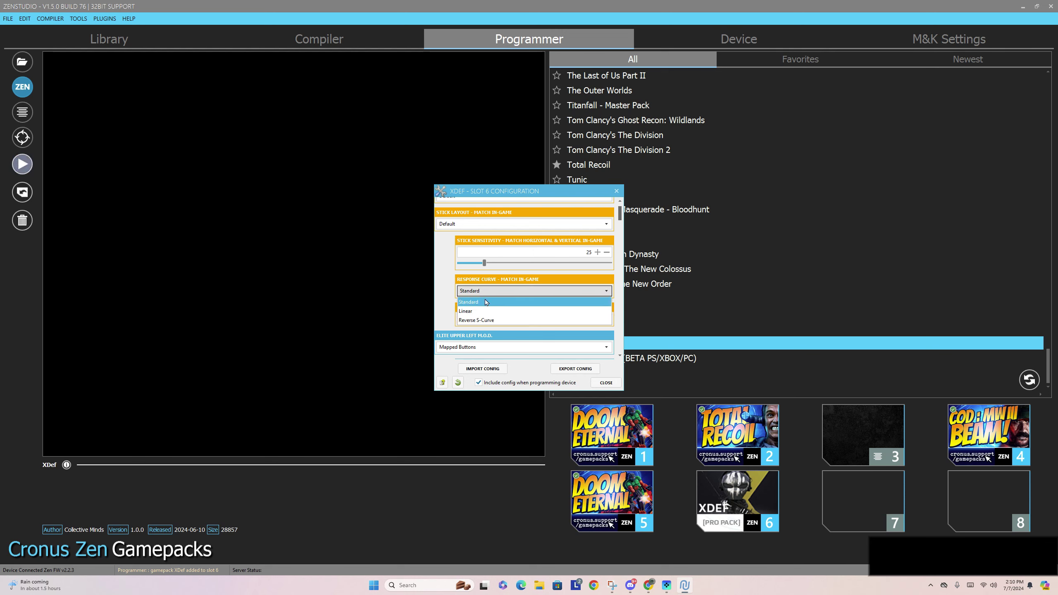
{"action": "left_click", "coordinate": [482, 306]}
{"action": "key", "text": "alt+Down"}
{"action": "left_click", "coordinate": [482, 310]}
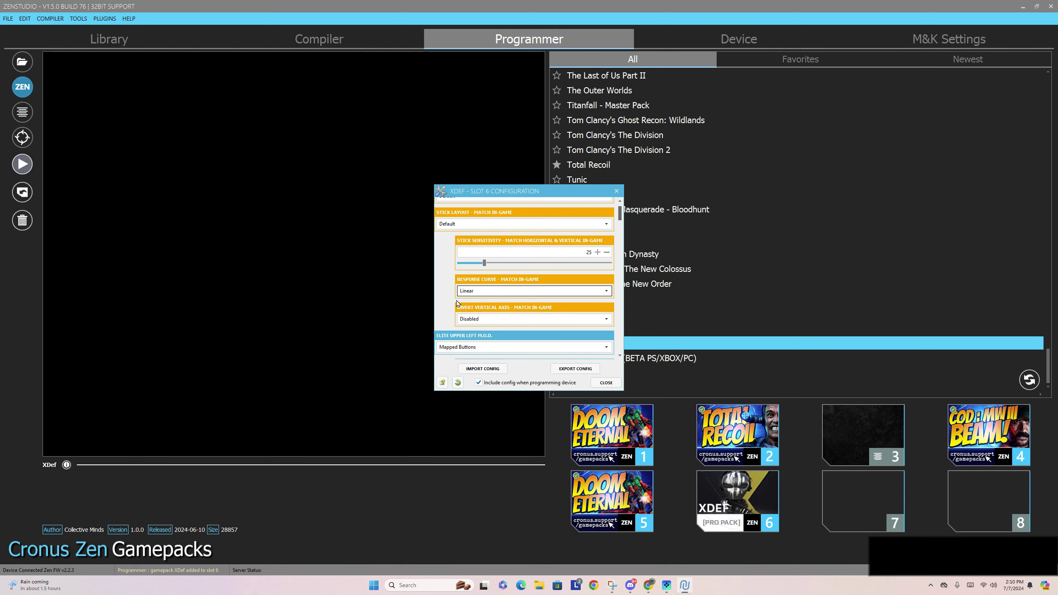